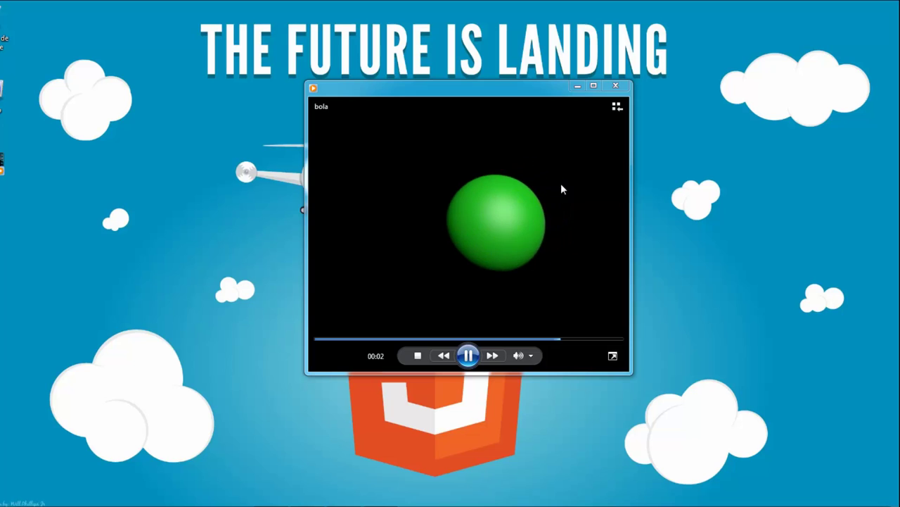
Close the bola video preview and switch to 3ds Max.
{"action": "left_click", "coordinate": [616, 85]}
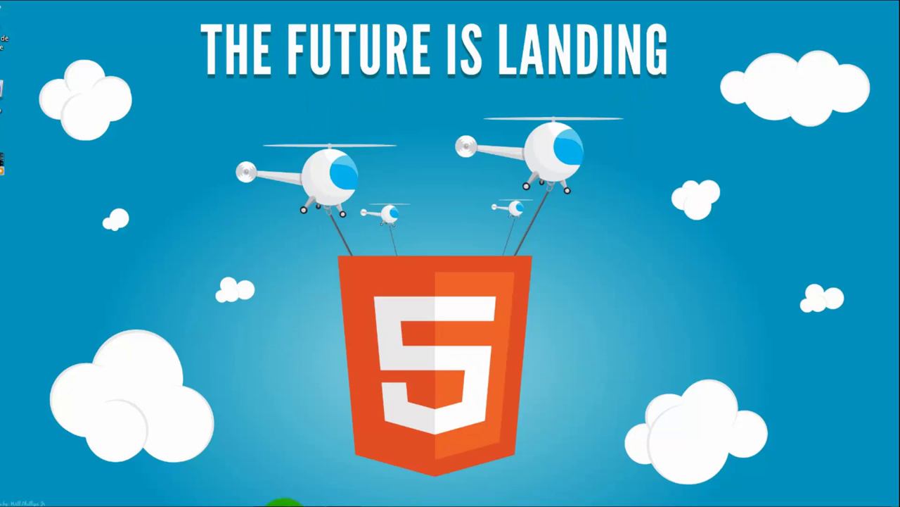
{"action": "left_click", "coordinate": [325, 501]}
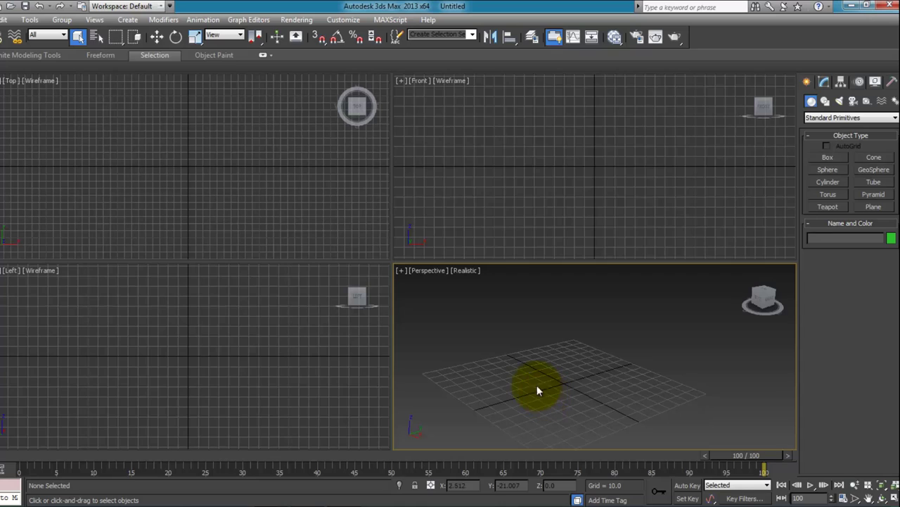
Create a sphere with a radius of about 39 near the centre of the Perspective view's grid.
{"action": "left_click", "coordinate": [829, 169]}
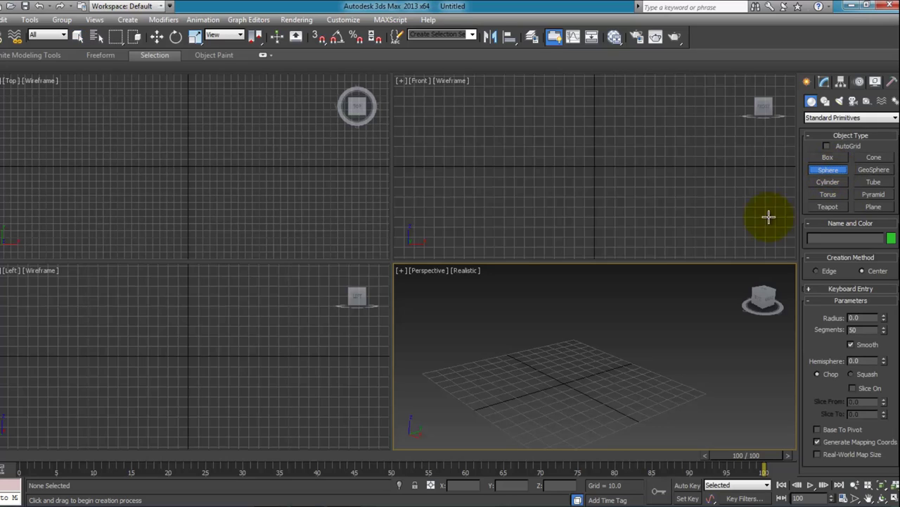
{"action": "left_click", "coordinate": [578, 375]}
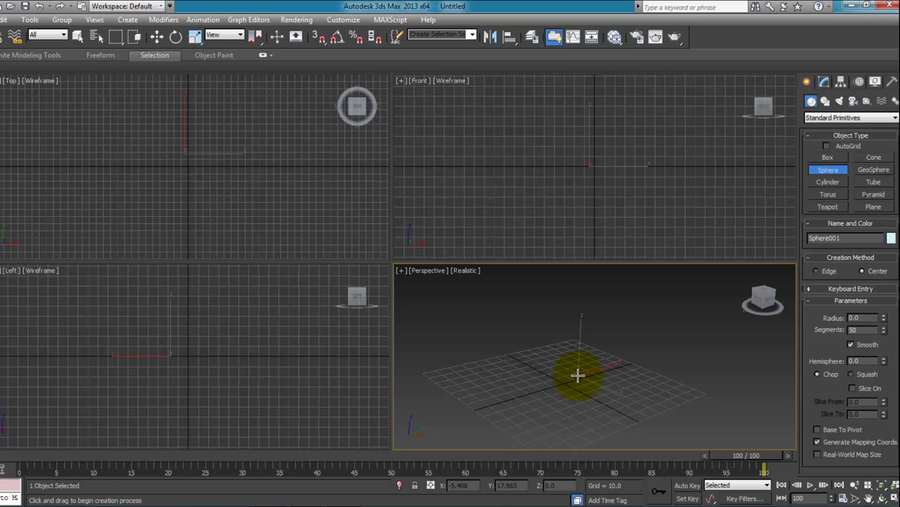
{"action": "left_click_drag", "start_coordinate": [578, 376], "coordinate": [571, 357]}
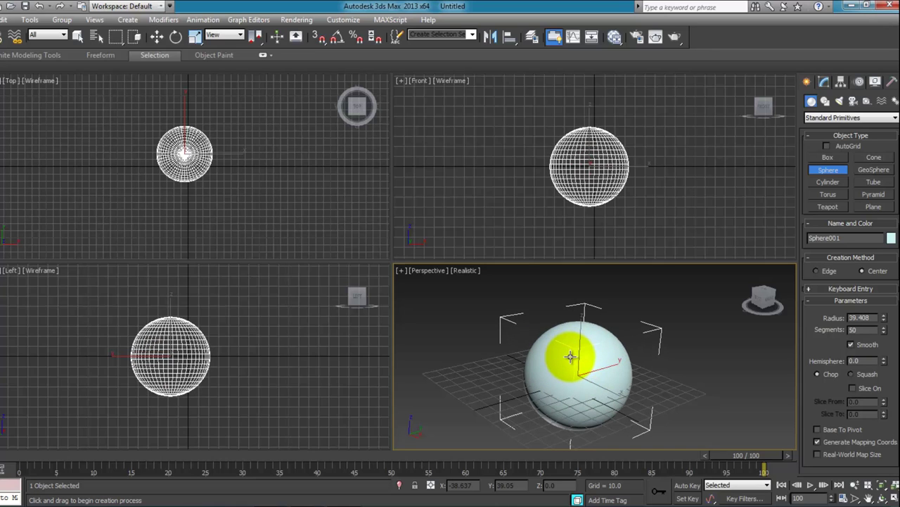
Change the sphere's object color to bright green from the 3ds Max palette.
{"action": "left_click", "coordinate": [890, 240]}
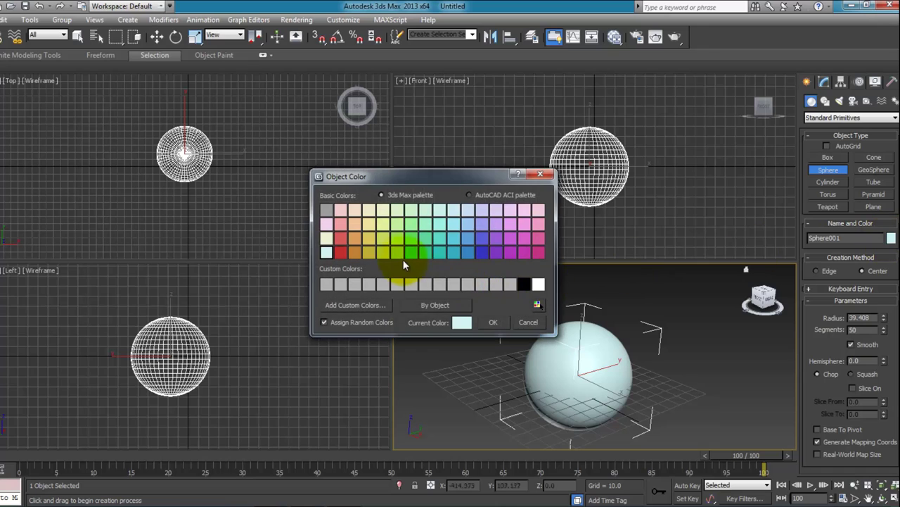
{"action": "left_click", "coordinate": [414, 253]}
{"action": "left_click", "coordinate": [495, 321]}
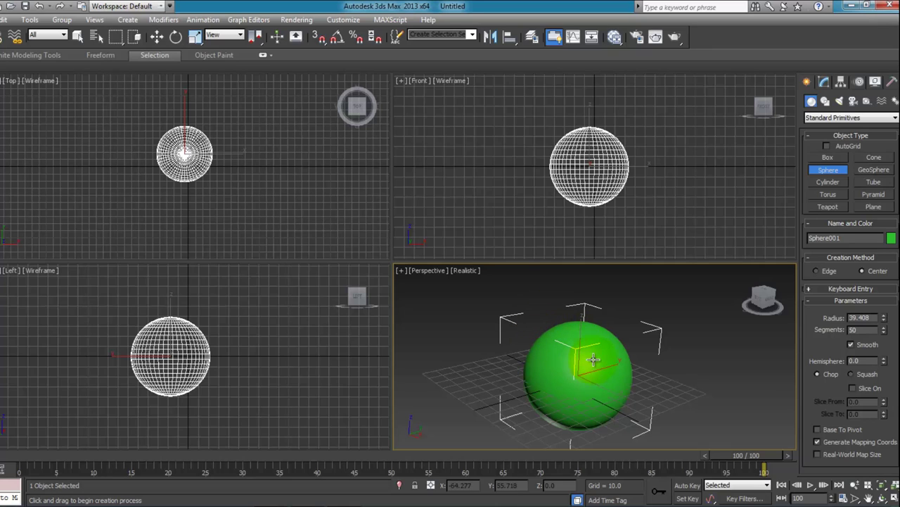
Move the sphere up to a Z position of about 21 and along the Y axis to about -37.
{"action": "left_click", "coordinate": [870, 499]}
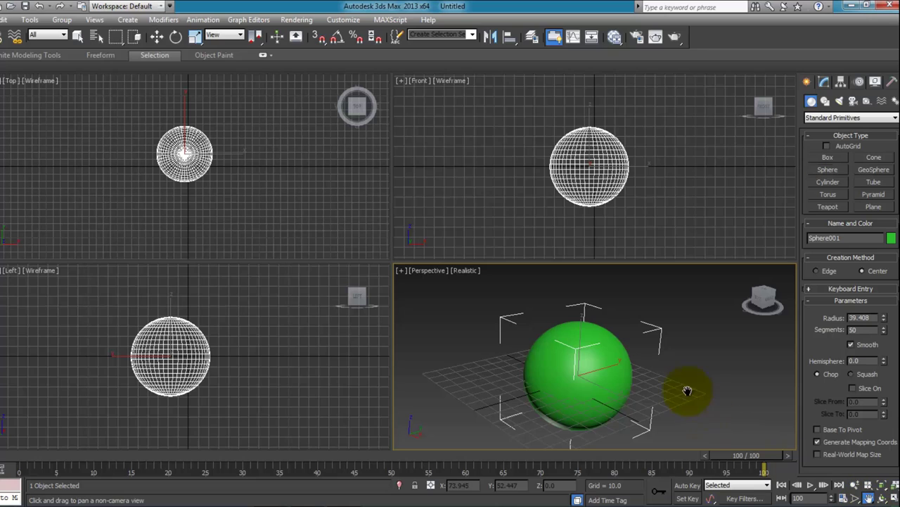
{"action": "mouse_move", "coordinate": [688, 392]}
{"action": "left_mouse_down"}
{"action": "mouse_move", "coordinate": [683, 358]}
{"action": "mouse_move", "coordinate": [683, 383]}
{"action": "left_mouse_up"}
{"action": "middle_click_drag", "start_coordinate": [683, 383], "coordinate": [683, 388]}
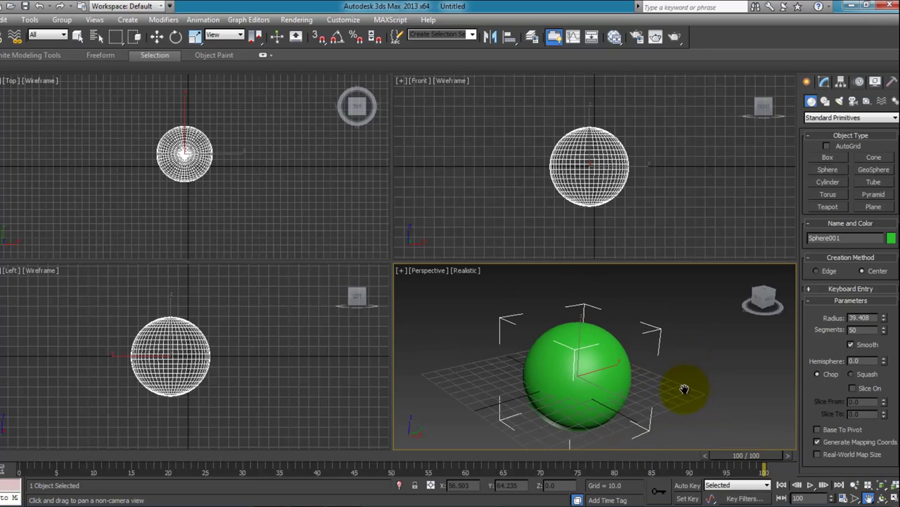
{"action": "left_click", "coordinate": [156, 37]}
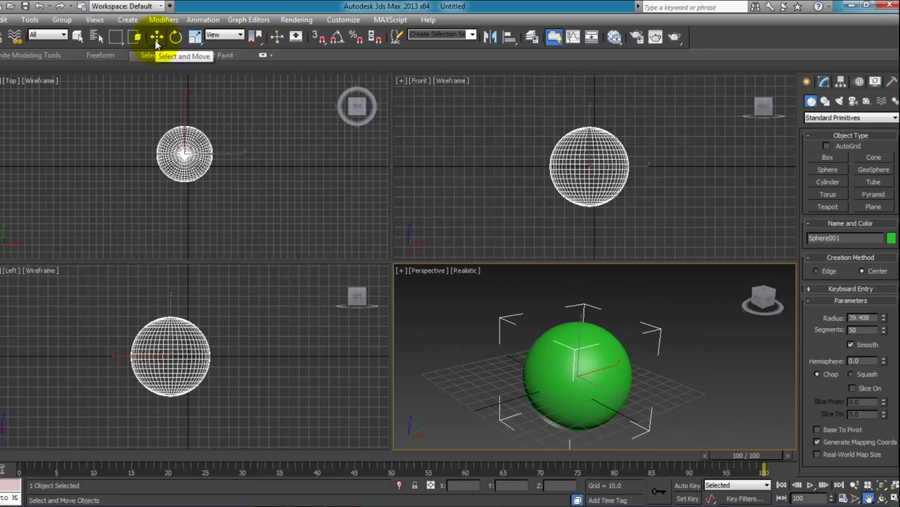
{"action": "left_click", "coordinate": [156, 37]}
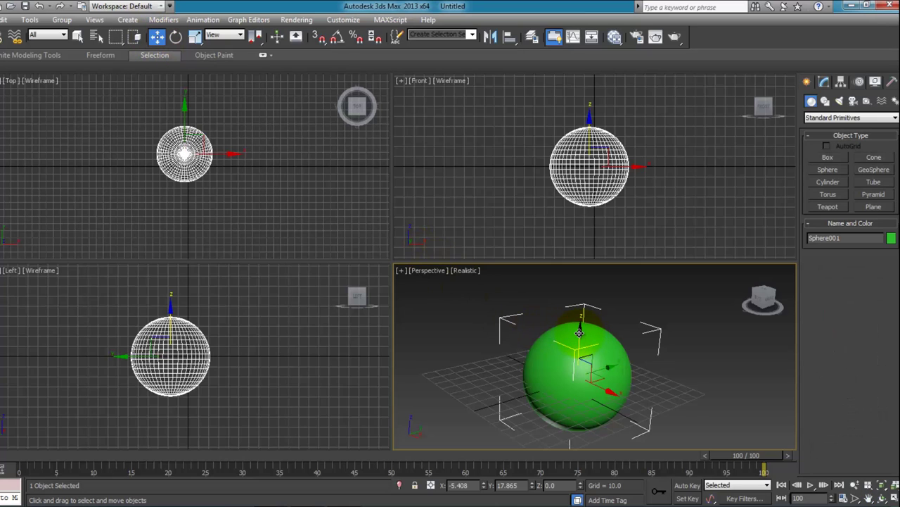
{"action": "left_click_drag", "start_coordinate": [578, 333], "coordinate": [577, 310]}
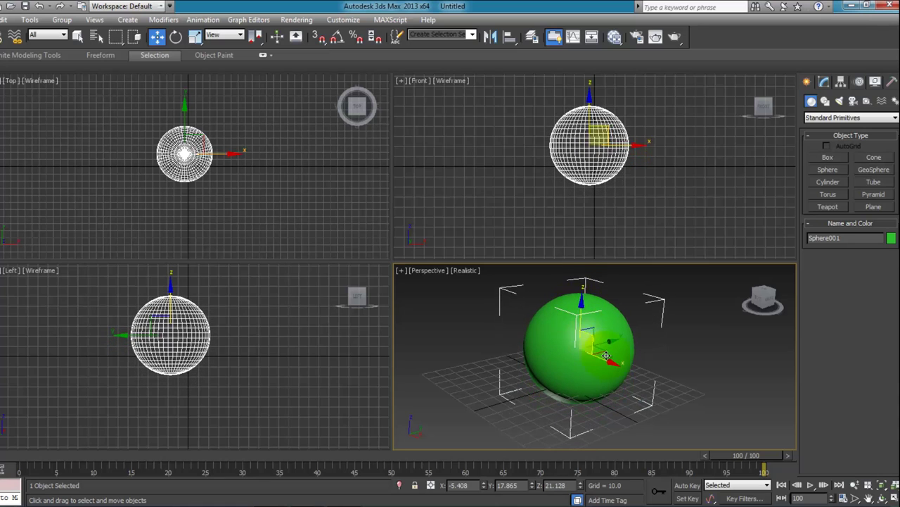
{"action": "left_click_drag", "start_coordinate": [617, 339], "coordinate": [546, 361]}
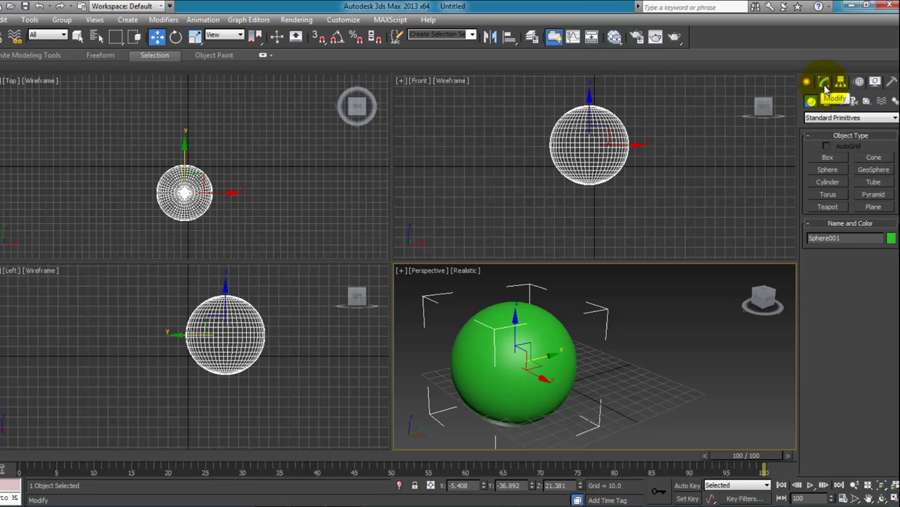
Set the sphere's radius to 30.
{"action": "left_click", "coordinate": [827, 85]}
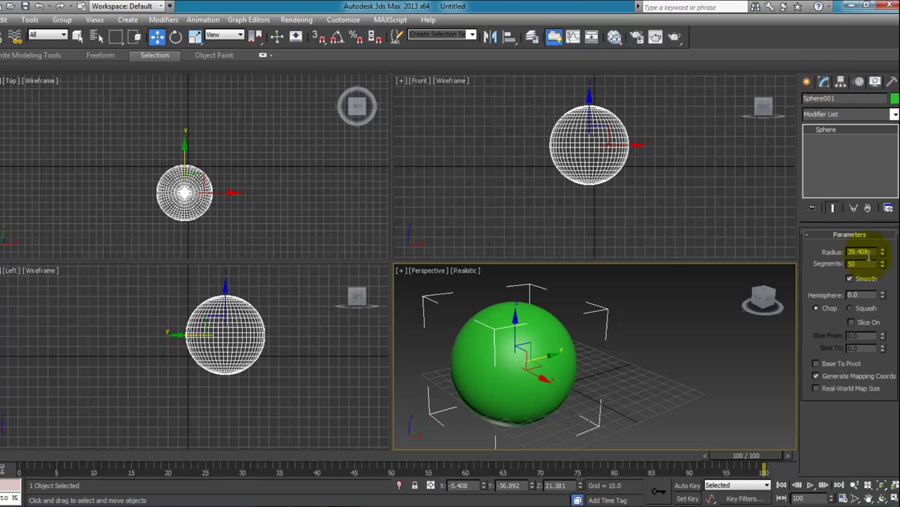
{"action": "left_click_drag", "start_coordinate": [875, 251], "coordinate": [847, 252]}
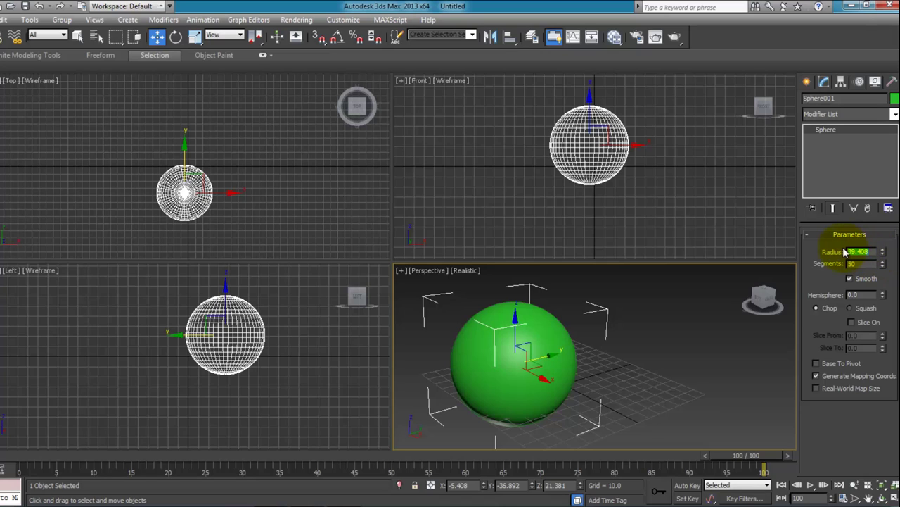
{"action": "type", "text": "5"}
{"action": "key", "text": "Tab"}
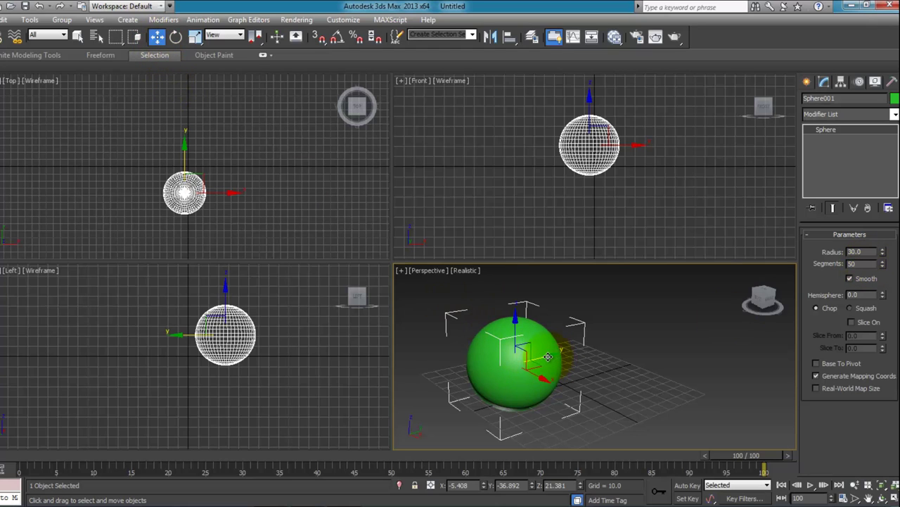
Move the sphere further along the Y axis to about -52 as its starting position.
{"action": "left_click", "coordinate": [157, 36]}
{"action": "left_click_drag", "start_coordinate": [549, 357], "coordinate": [534, 363]}
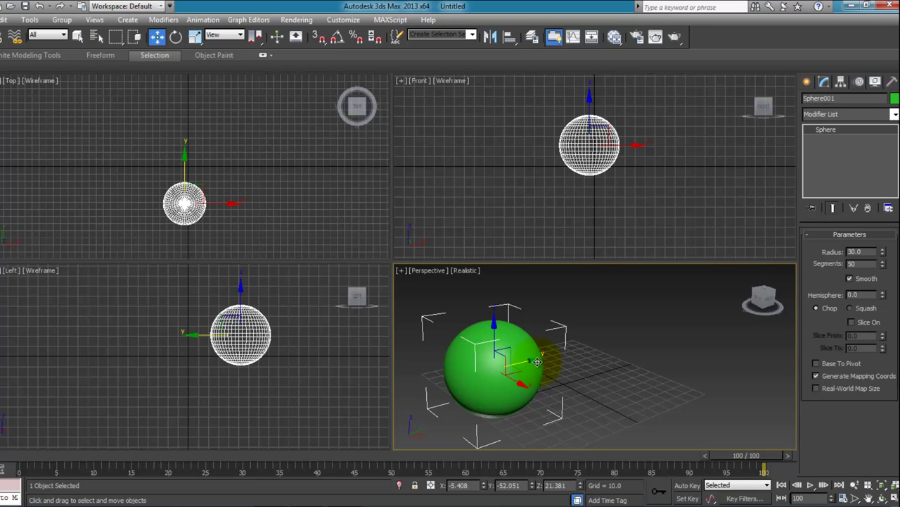
{"action": "left_click_drag", "start_coordinate": [528, 362], "coordinate": [524, 383]}
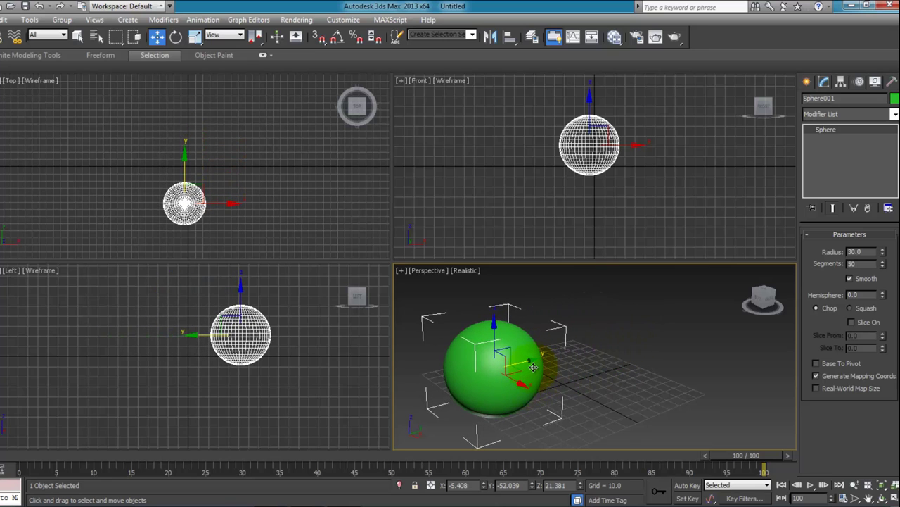
Enable Auto Key and, at frame 50, key the sphere moved along the Y axis to about 46.
{"action": "left_click", "coordinate": [688, 486]}
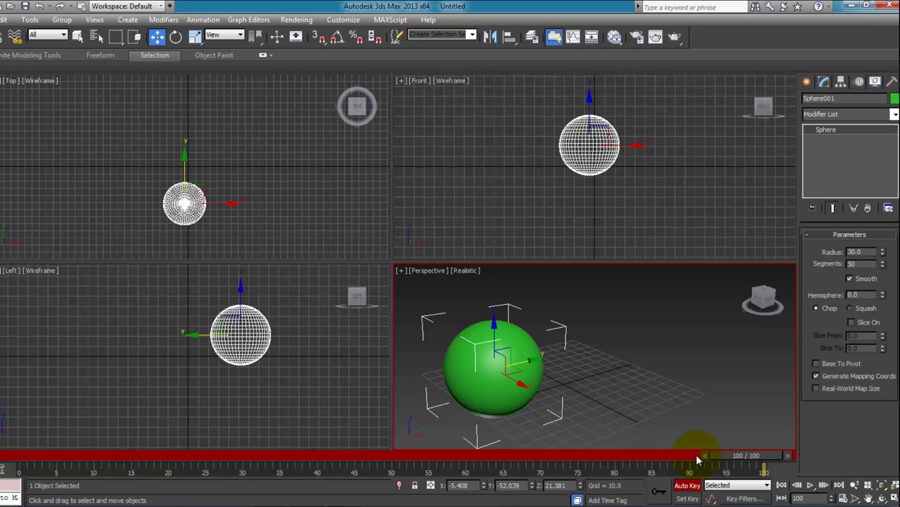
{"action": "left_click_drag", "start_coordinate": [725, 454], "coordinate": [375, 454]}
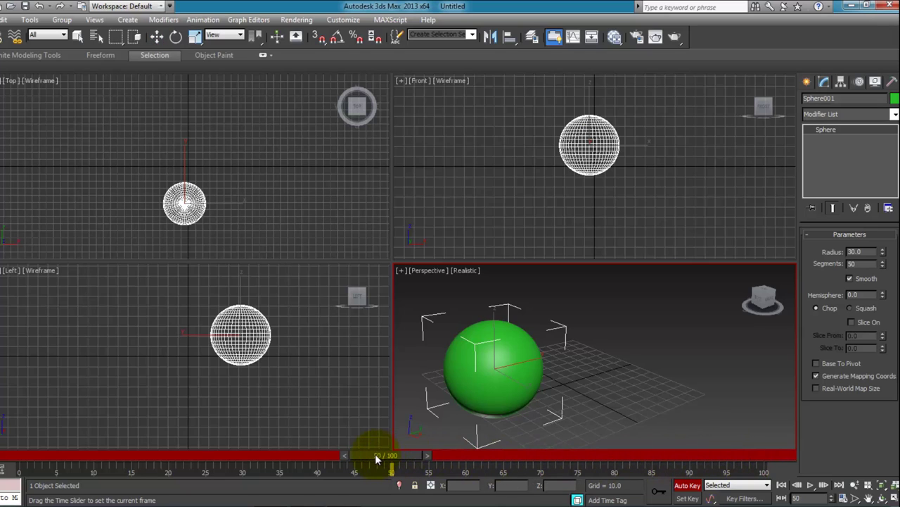
{"action": "key", "text": "w"}
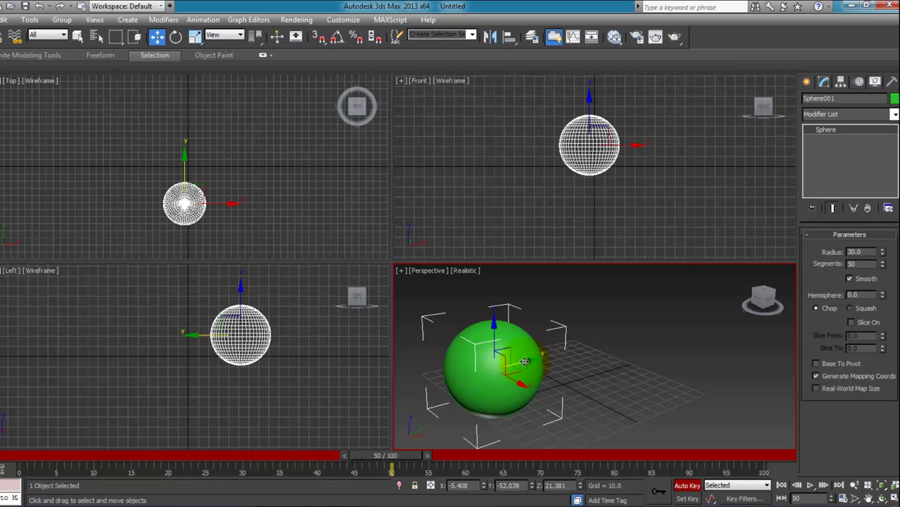
{"action": "left_click_drag", "start_coordinate": [524, 361], "coordinate": [636, 351]}
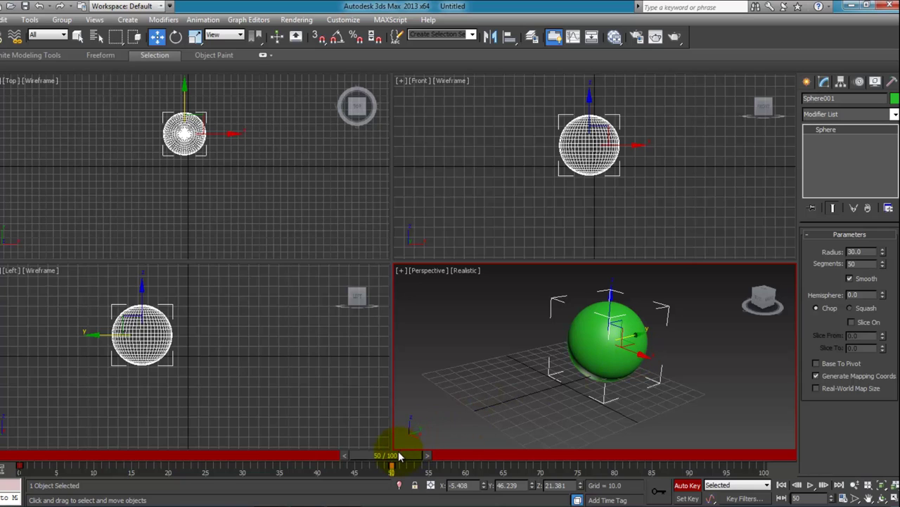
Key the sphere at frame 100 moved back along the Y axis to about -49, and turn off Auto Key.
{"action": "left_click_drag", "start_coordinate": [393, 461], "coordinate": [757, 455]}
{"action": "key", "text": "q"}
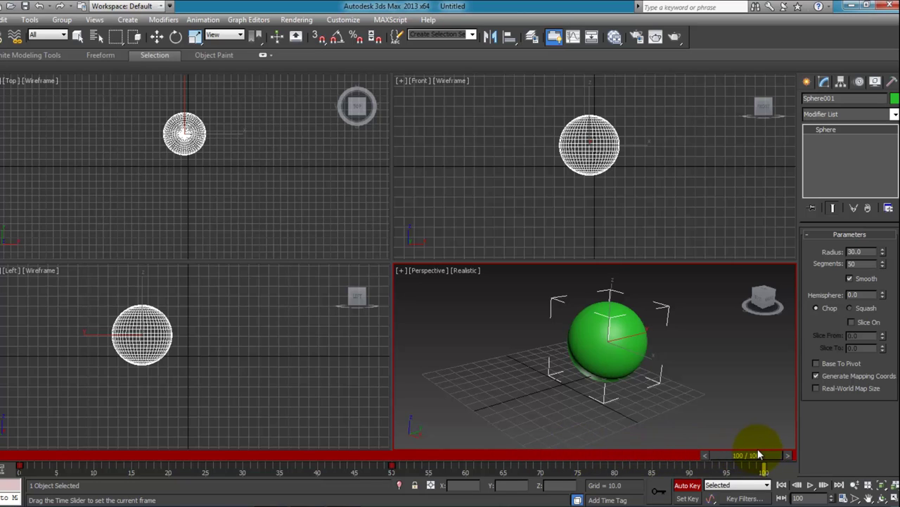
{"action": "key", "text": "w"}
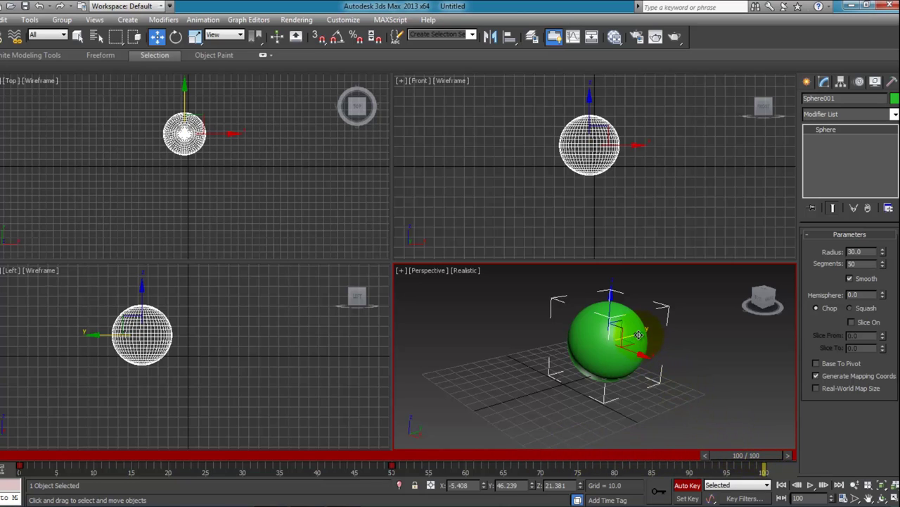
{"action": "left_click_drag", "start_coordinate": [638, 335], "coordinate": [533, 367]}
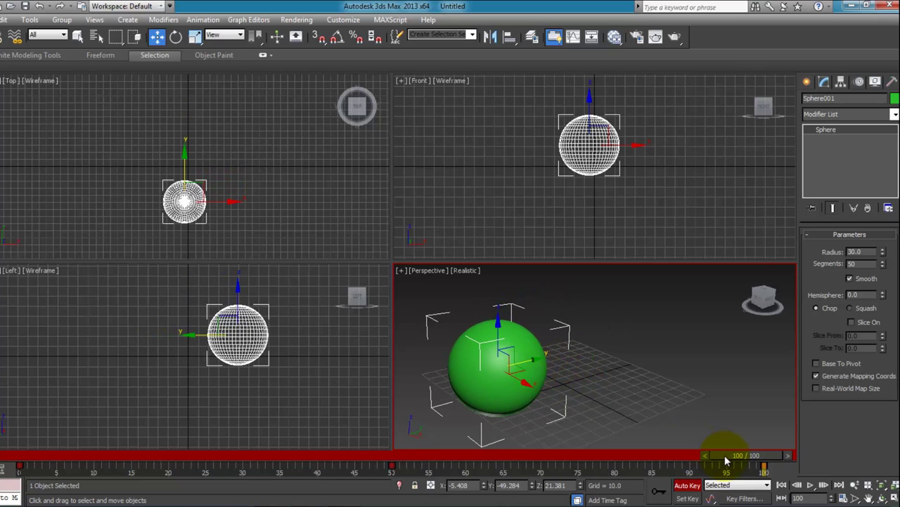
{"action": "left_click", "coordinate": [687, 488]}
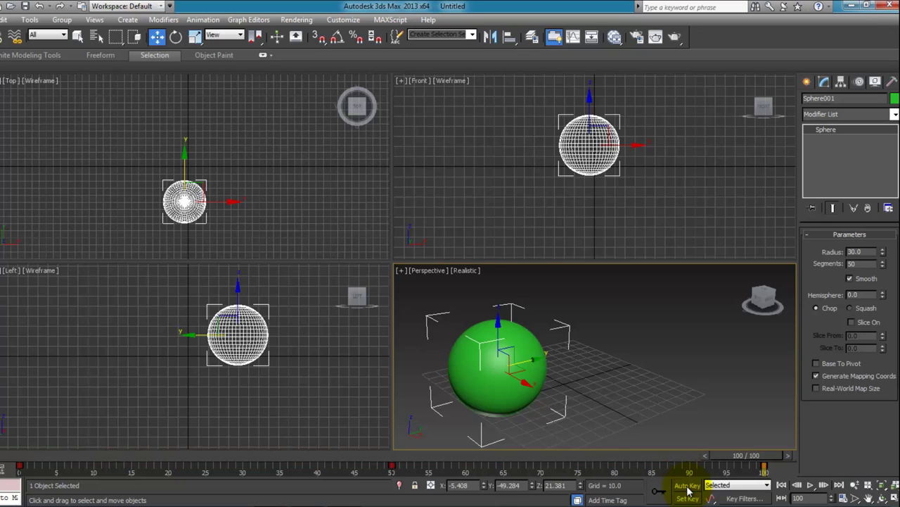
{"action": "left_click_drag", "start_coordinate": [725, 454], "coordinate": [764, 469]}
{"action": "key", "text": "w"}
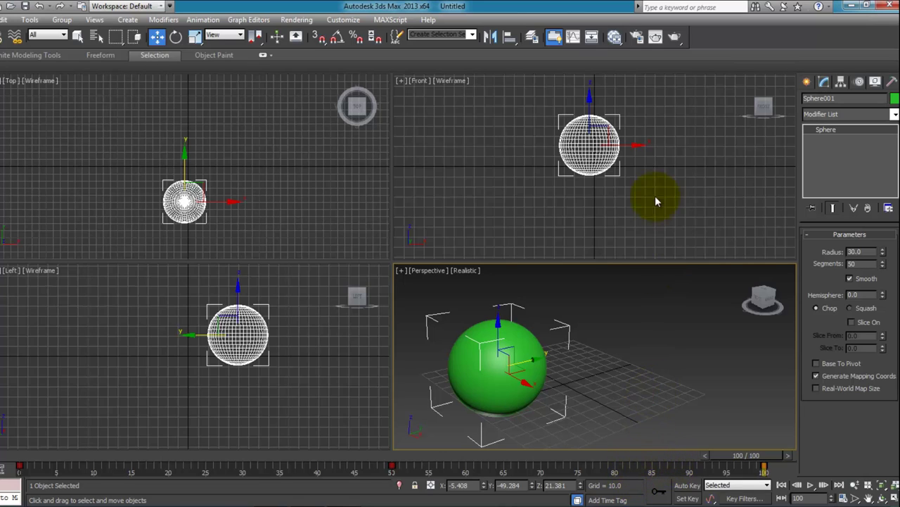
Render a test image of the Perspective view at frame 100.
{"action": "left_click", "coordinate": [675, 38]}
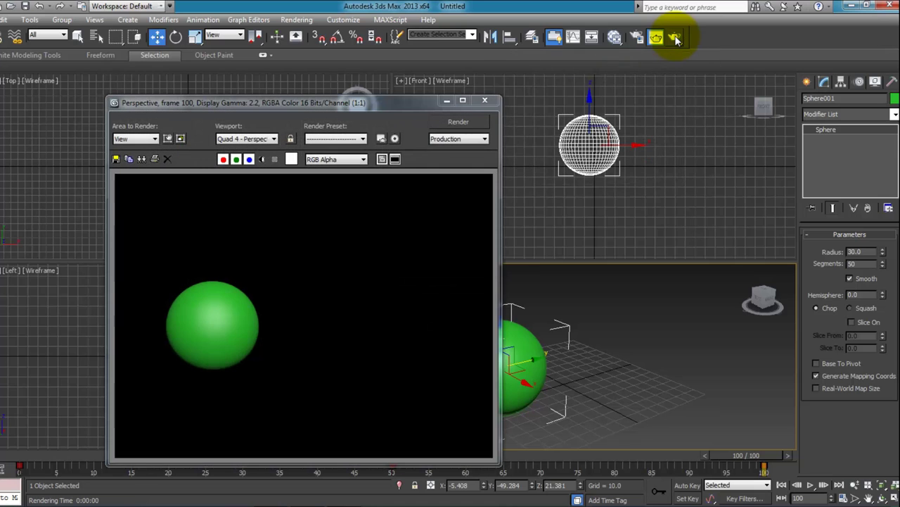
{"action": "left_click", "coordinate": [474, 121]}
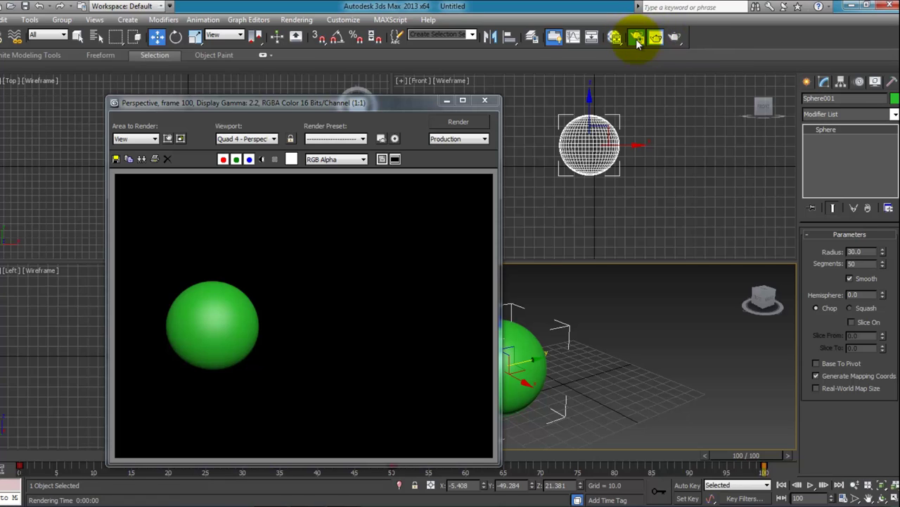
Set the render's time output to Active Time Segment and its output size to 320x240.
{"action": "left_click", "coordinate": [637, 38]}
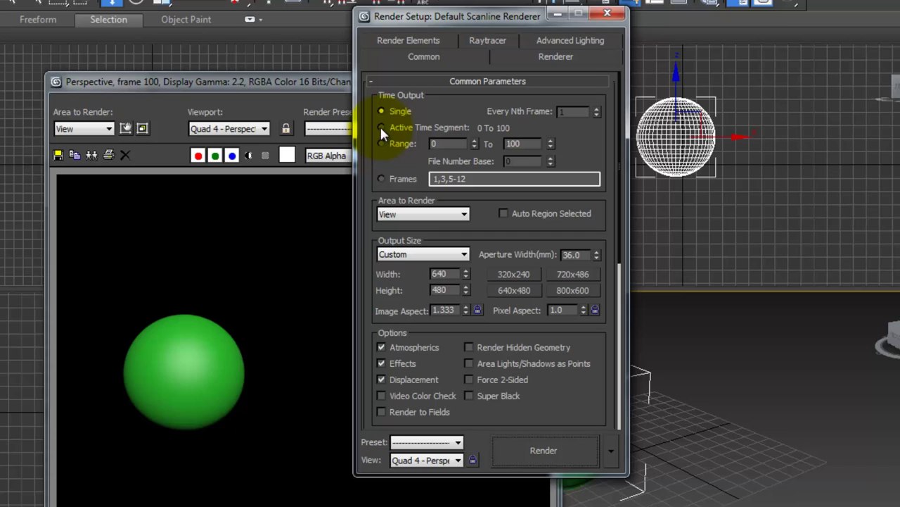
{"action": "left_click", "coordinate": [381, 128]}
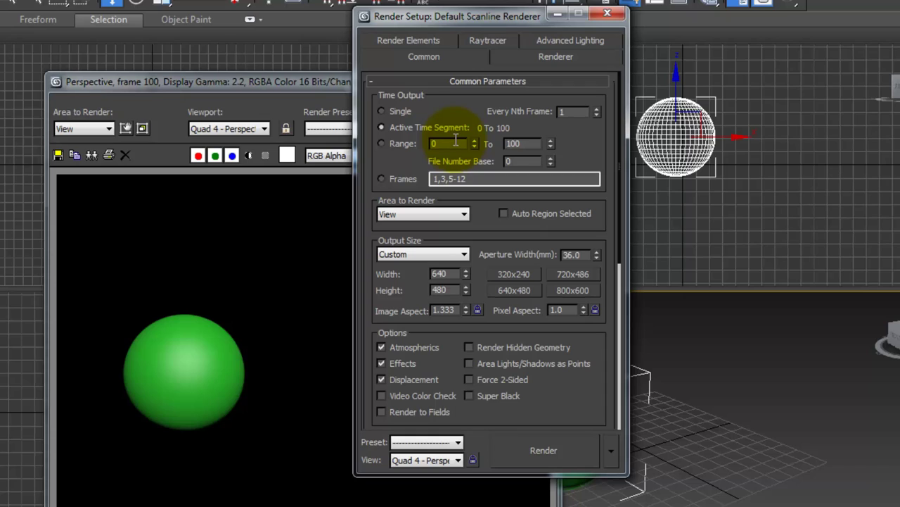
{"action": "left_click", "coordinate": [515, 274]}
Set the render output to save on the Desktop as an AVI file named bola 1.
{"action": "left_click_drag", "start_coordinate": [619, 260], "coordinate": [616, 420]}
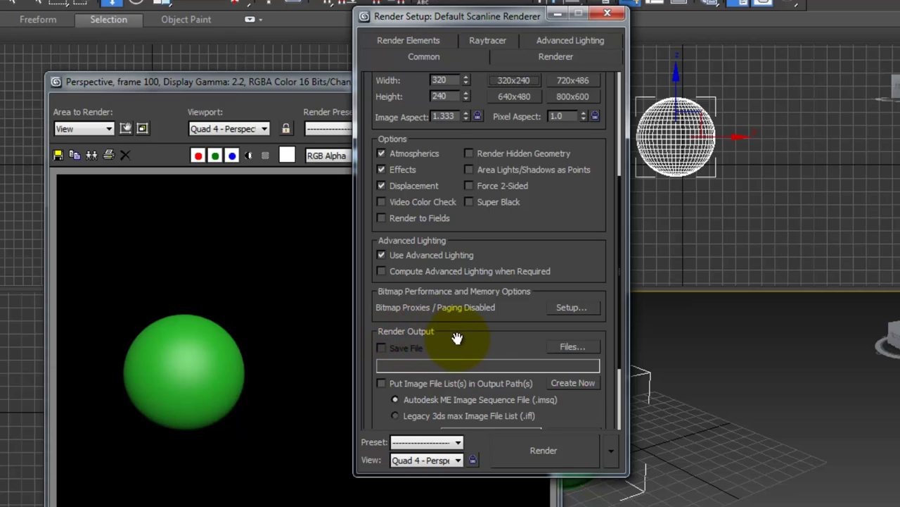
{"action": "left_click", "coordinate": [565, 348]}
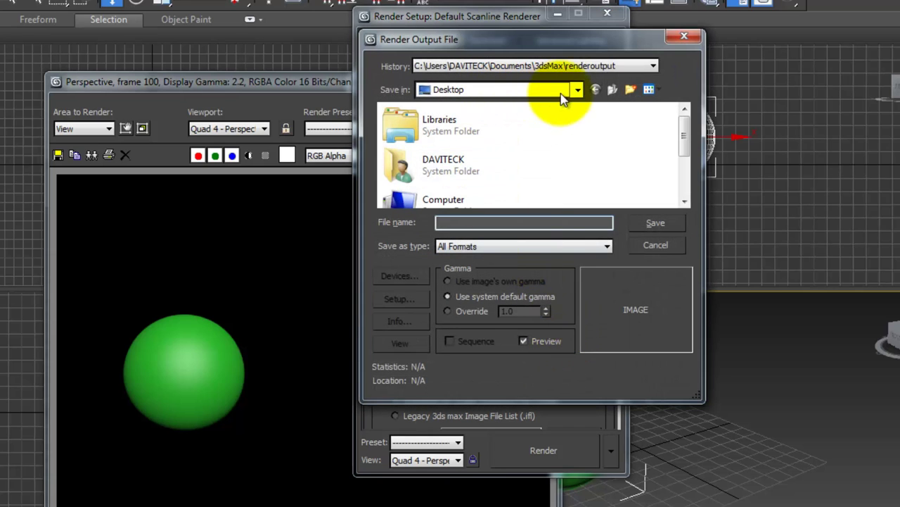
{"action": "left_click", "coordinate": [494, 221]}
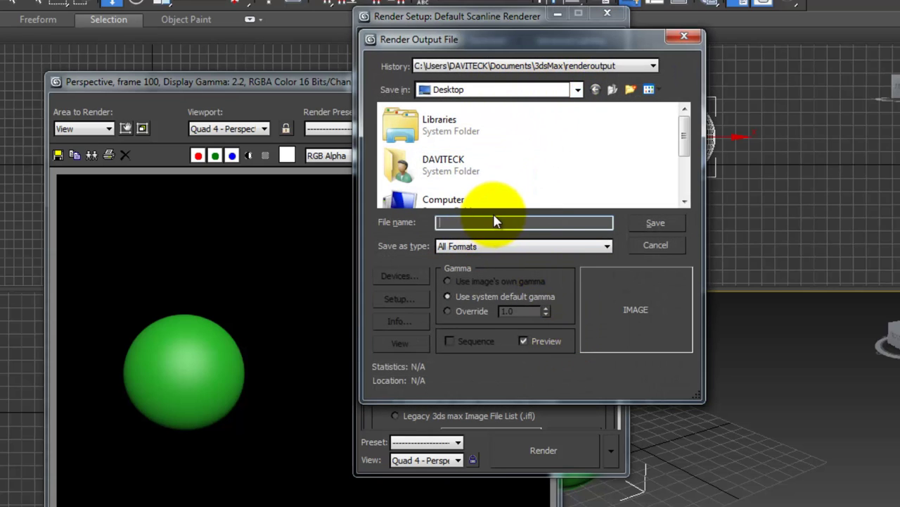
{"action": "type", "text": "bola 1"}
{"action": "key", "text": "Tab"}
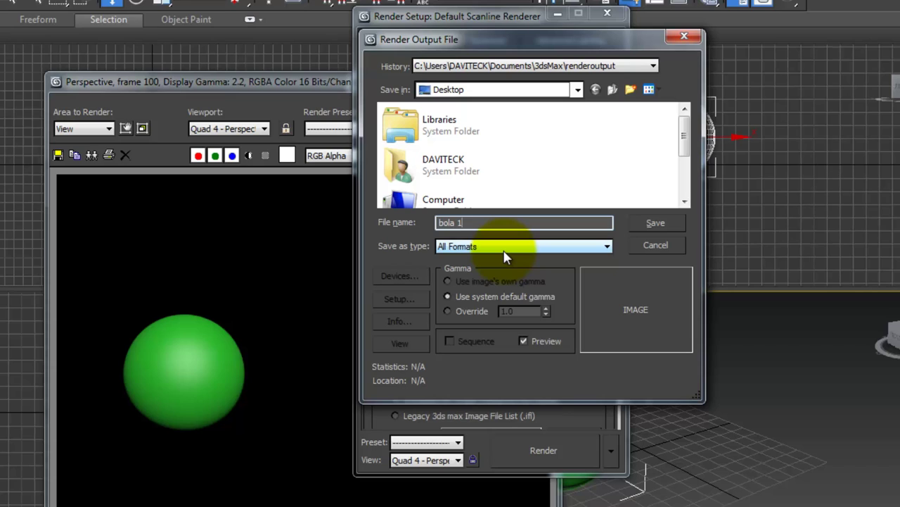
{"action": "left_click", "coordinate": [504, 257]}
{"action": "left_click", "coordinate": [499, 272]}
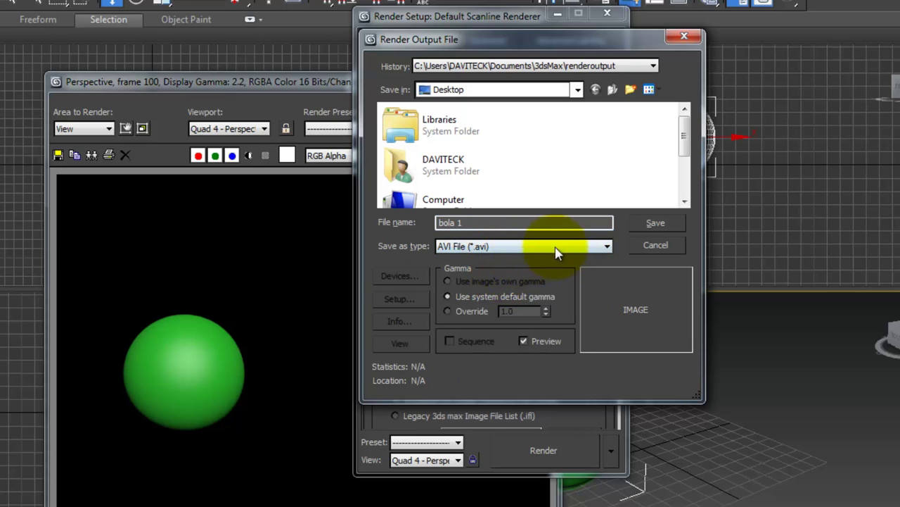
{"action": "left_click", "coordinate": [654, 223]}
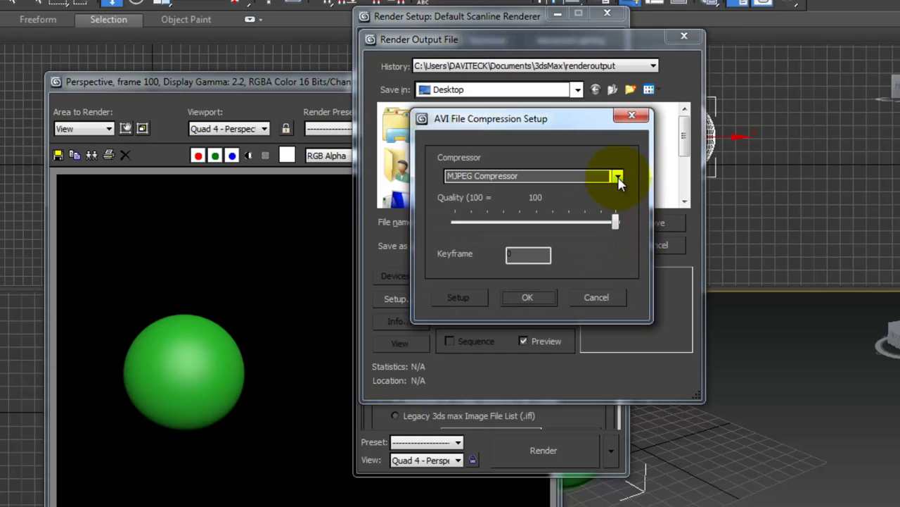
Choose MJPEG Compressor at quality 100 for the AVI compression and render the animation.
{"action": "left_click", "coordinate": [618, 178]}
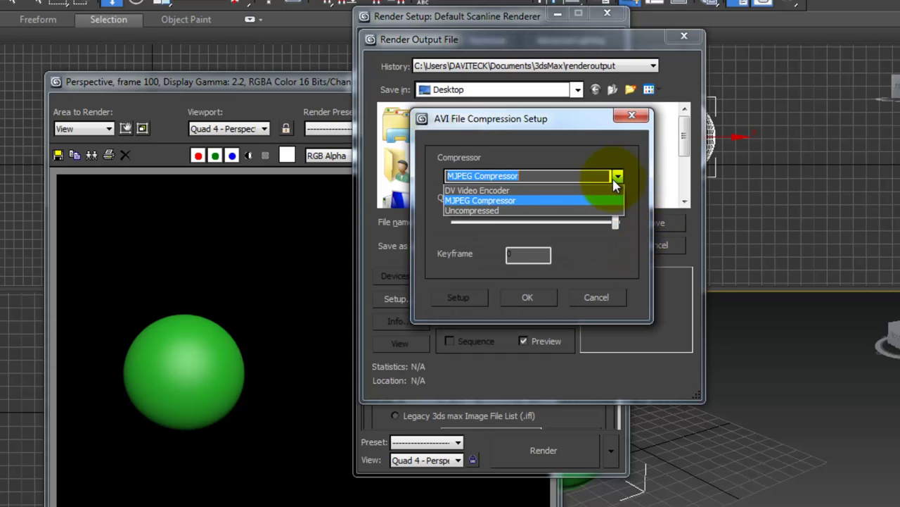
{"action": "left_click", "coordinate": [507, 201]}
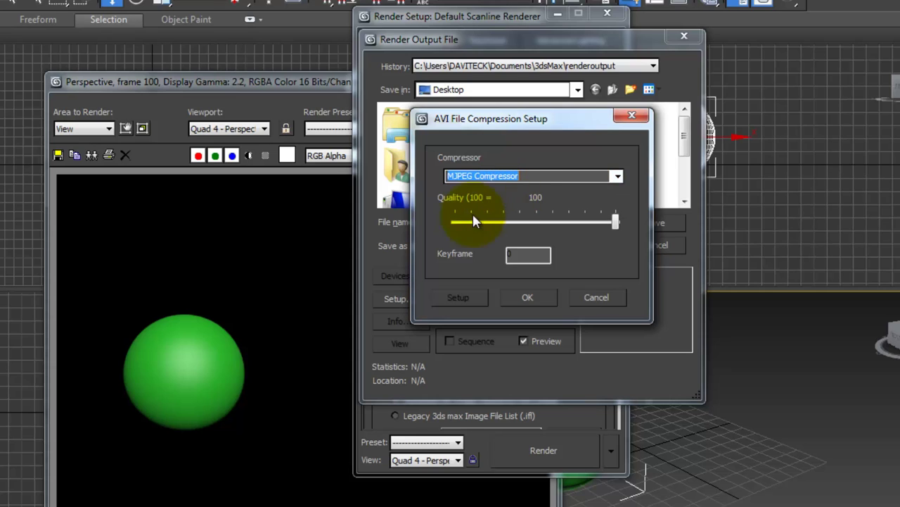
{"action": "mouse_move", "coordinate": [614, 221]}
{"action": "left_mouse_down"}
{"action": "mouse_move", "coordinate": [456, 223]}
{"action": "mouse_move", "coordinate": [616, 223]}
{"action": "left_mouse_up"}
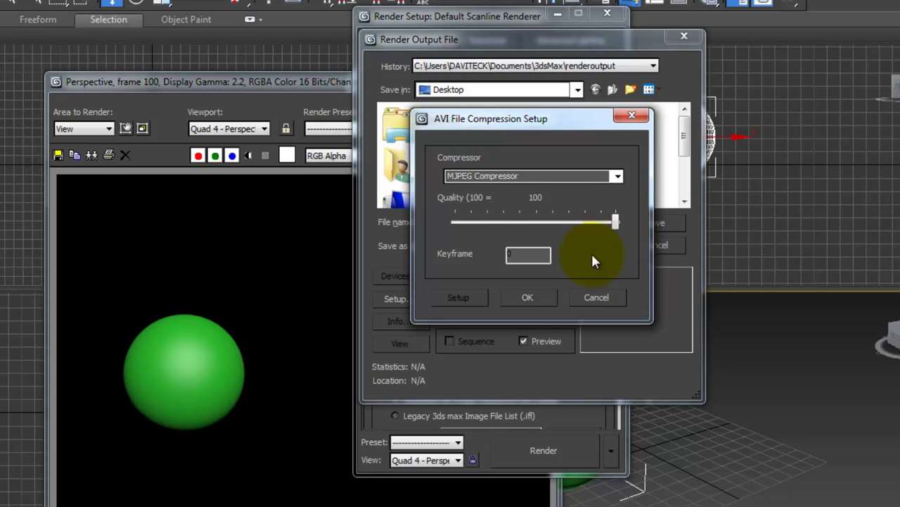
{"action": "left_click", "coordinate": [537, 297]}
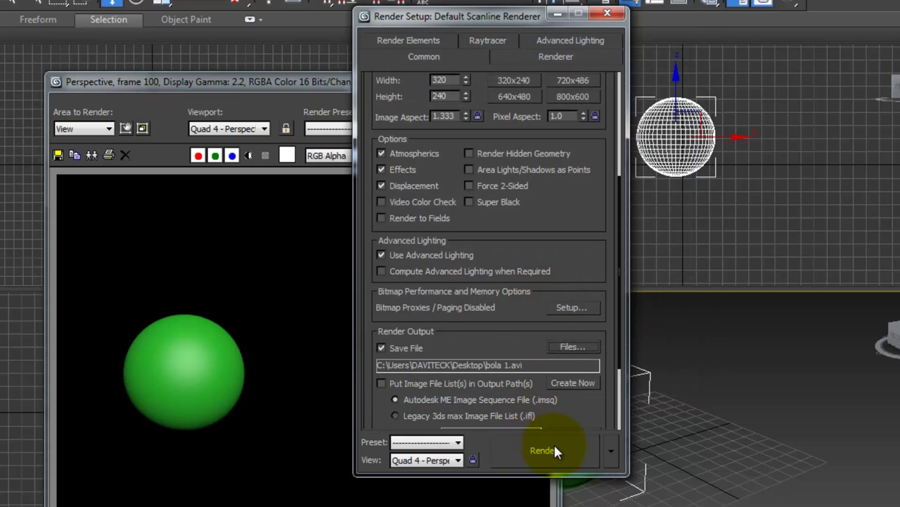
{"action": "left_click", "coordinate": [555, 451]}
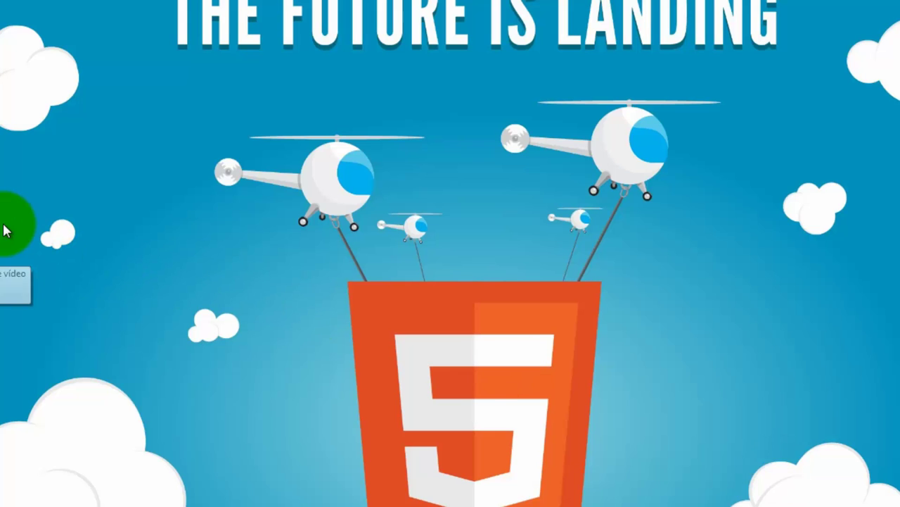
Switch to the Windows desktop and open the rendered bola 1 video file for playback.
{"action": "right_click", "coordinate": [5, 224]}
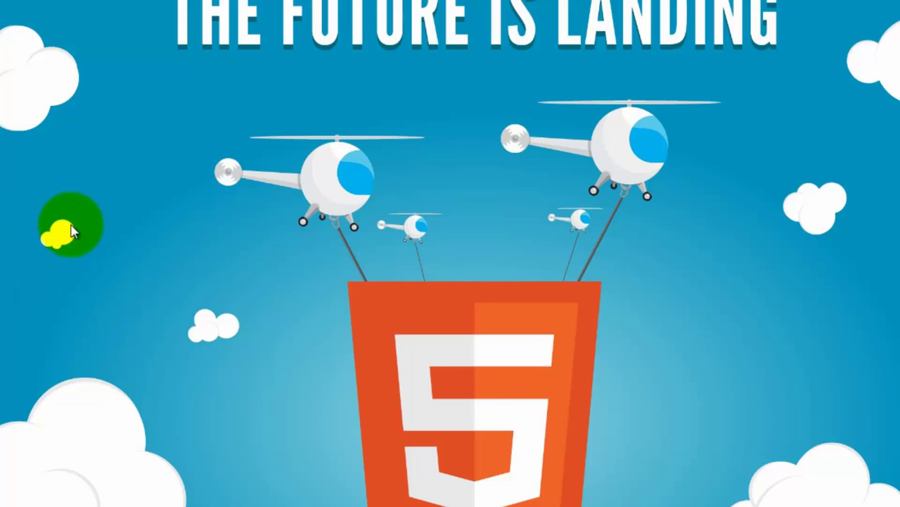